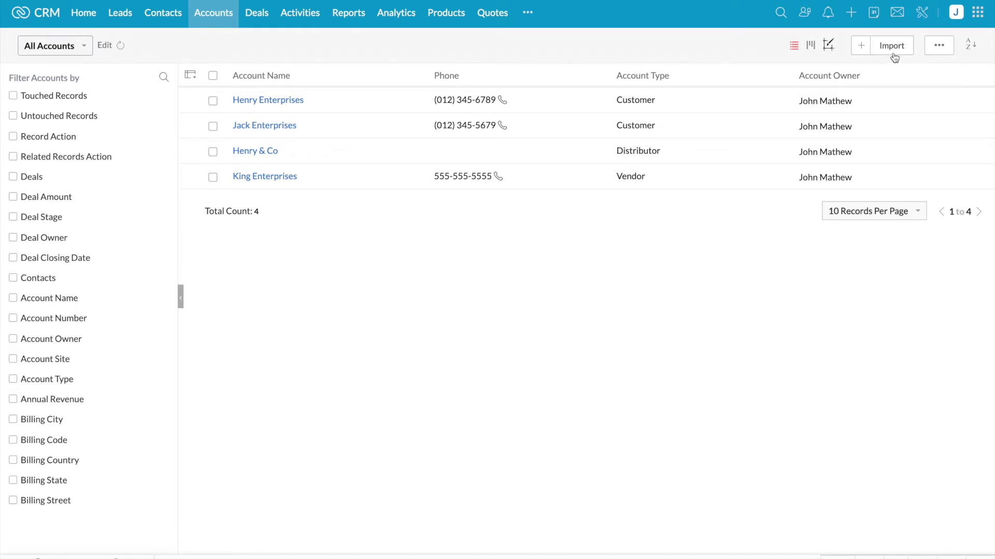
- Open the Import dropdown on the All Accounts list
click(892, 52)
- Start Import Accounts, upload Accounts.csv from file, and continue
click(898, 65)
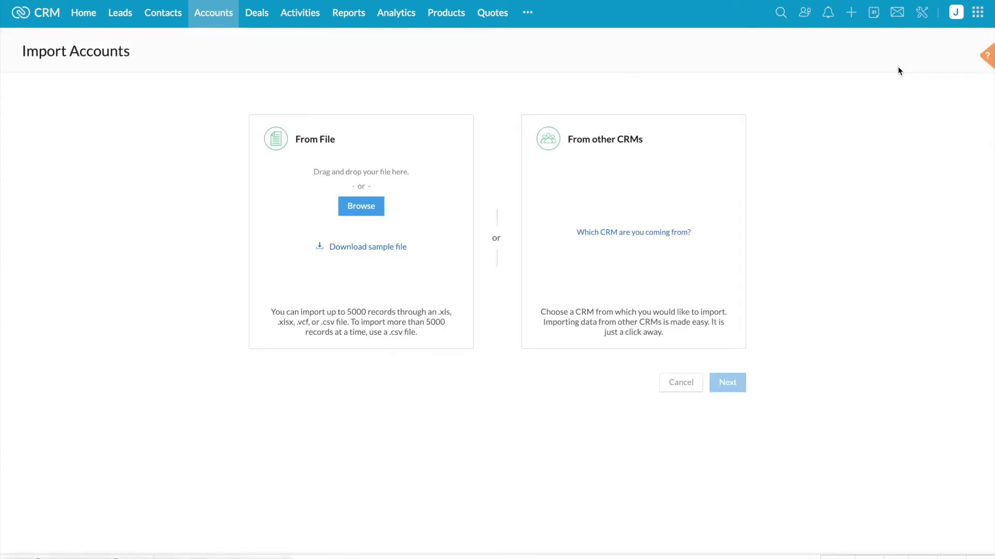
click(376, 216)
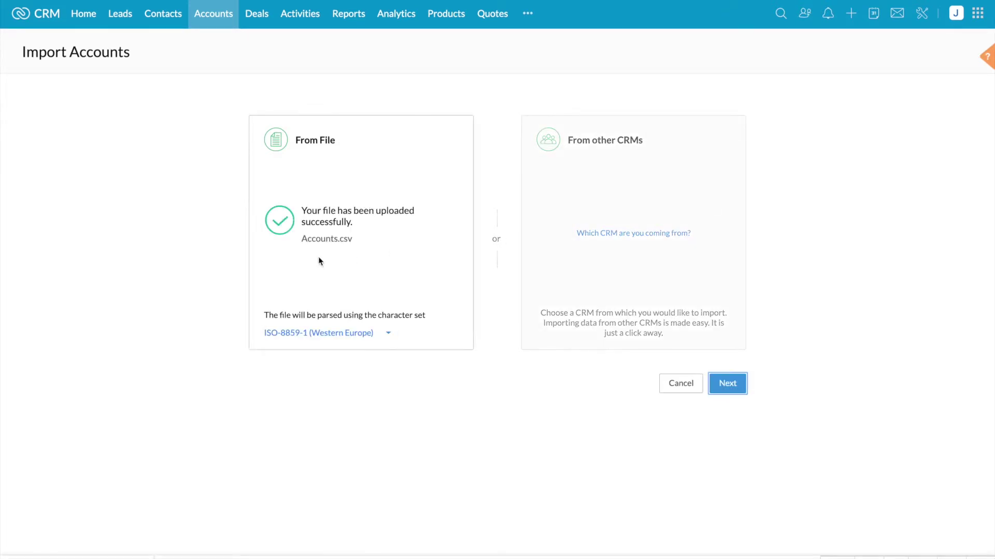
click(718, 381)
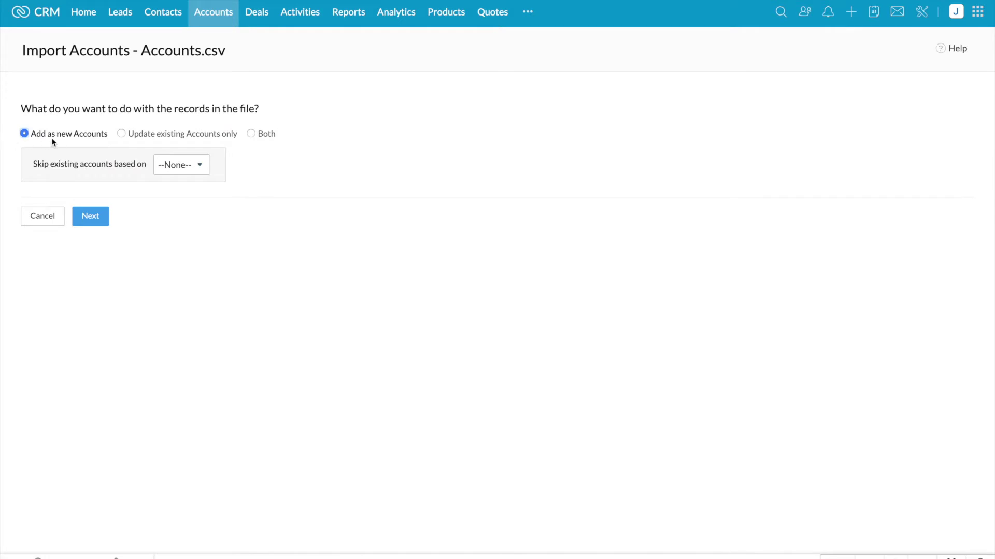
- Keep 'Add as new Accounts' and proceed to the Accounts.csv field mapping
click(93, 215)
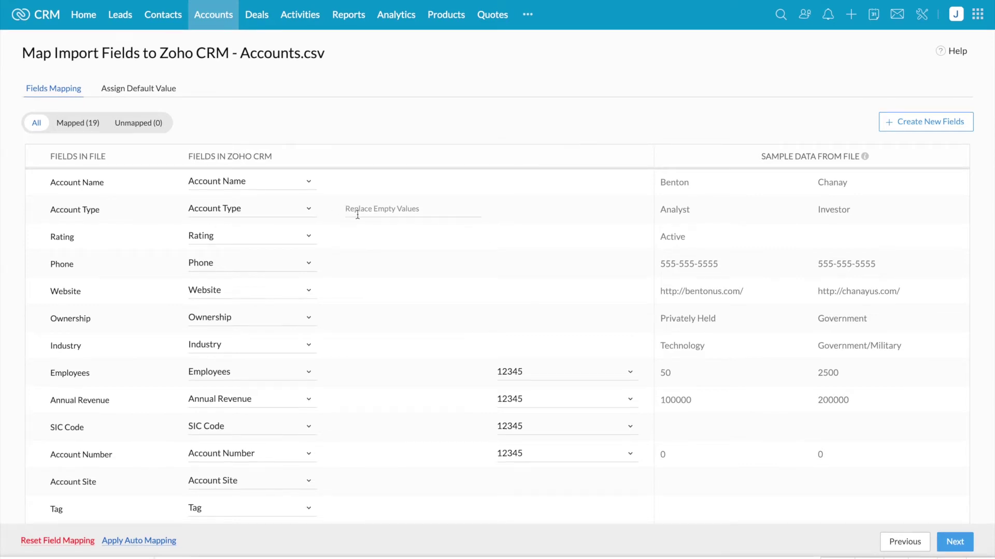
- Set Account Type's Replace Empty Values option to Other
click(420, 208)
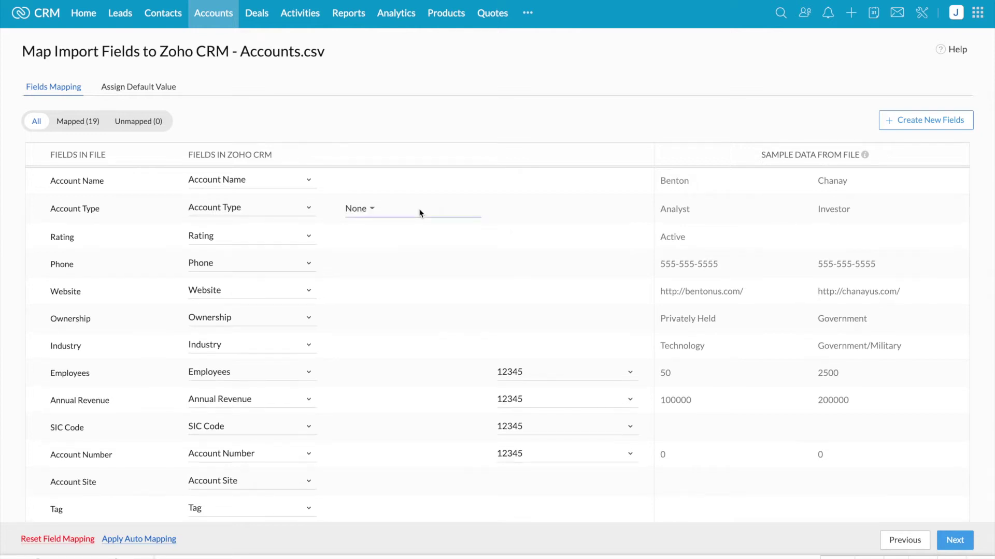
click(372, 210)
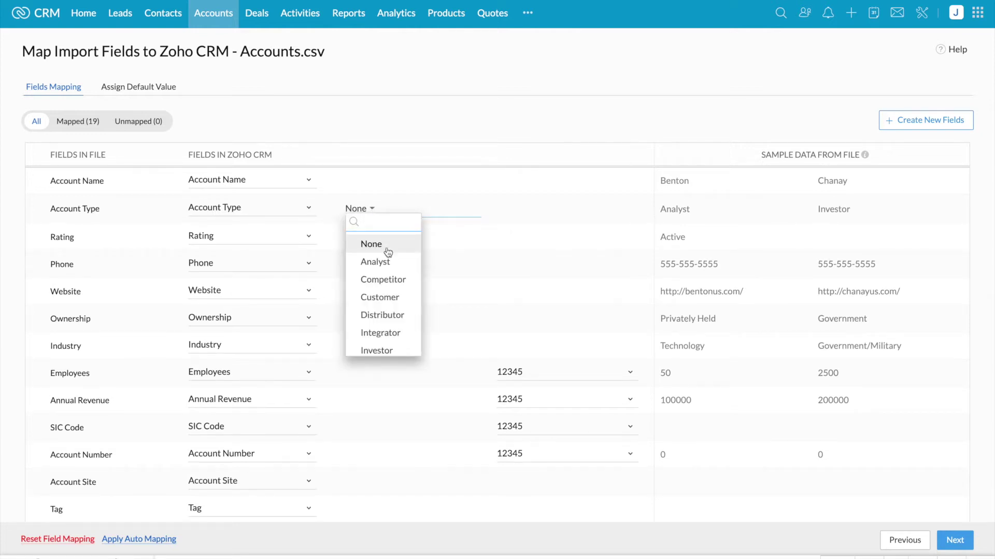
scroll(389, 280, down, 3)
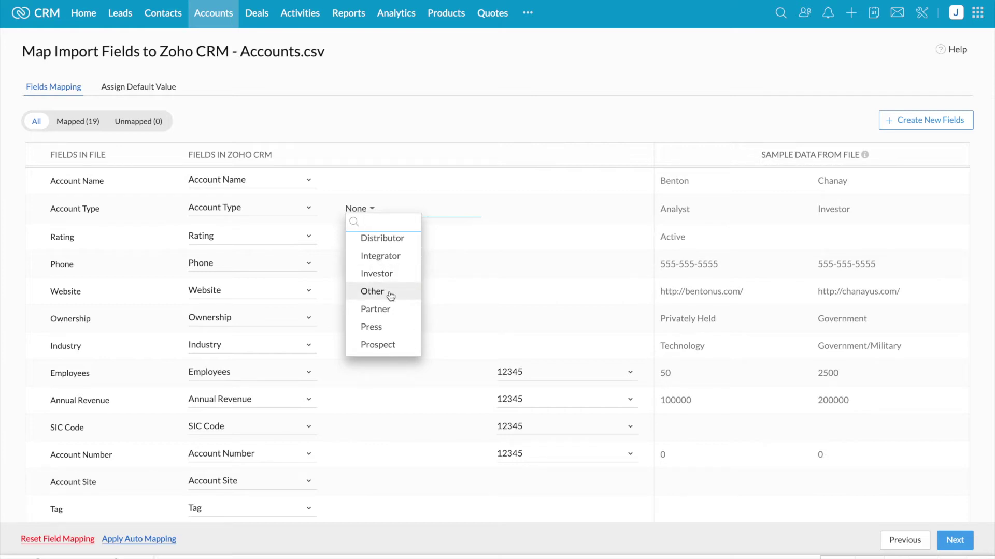
click(389, 293)
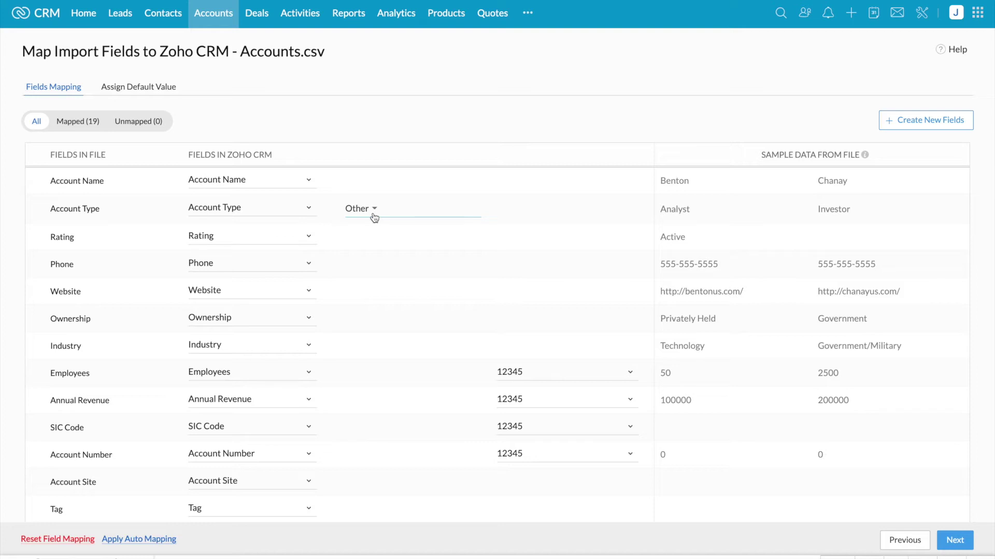
scroll(373, 300, down, 3)
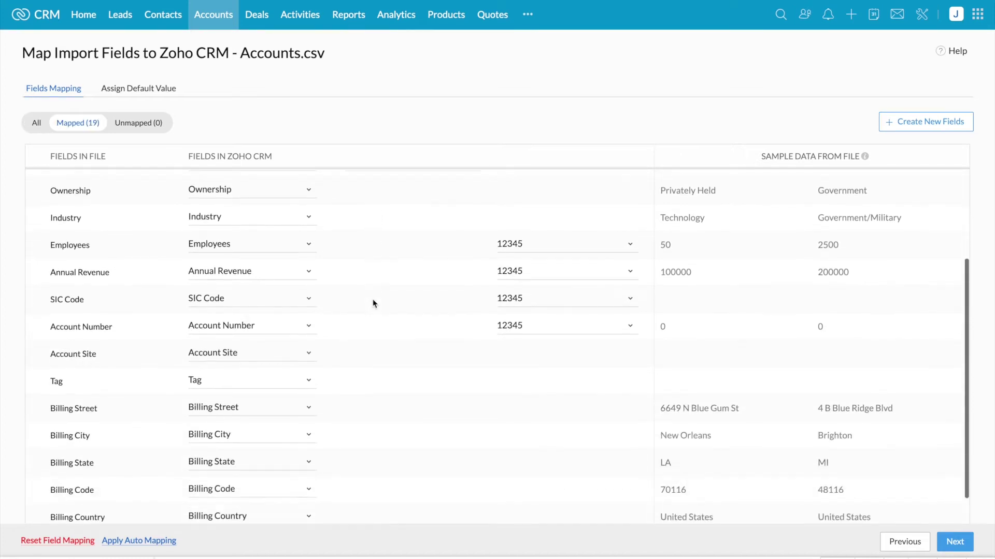
mouse_move(373, 303)
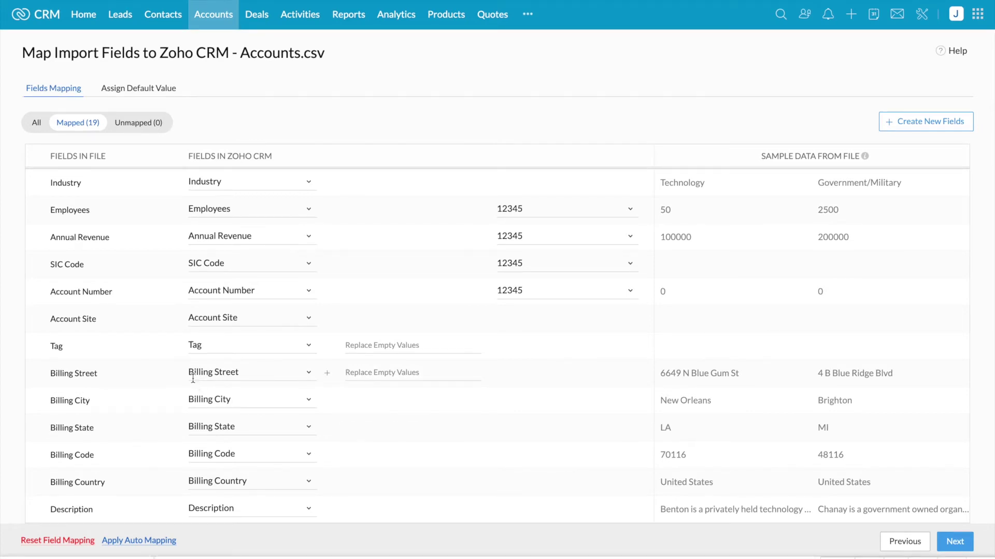
- Also map Billing Street to Shipping Street and Billing City to Shipping City
click(327, 374)
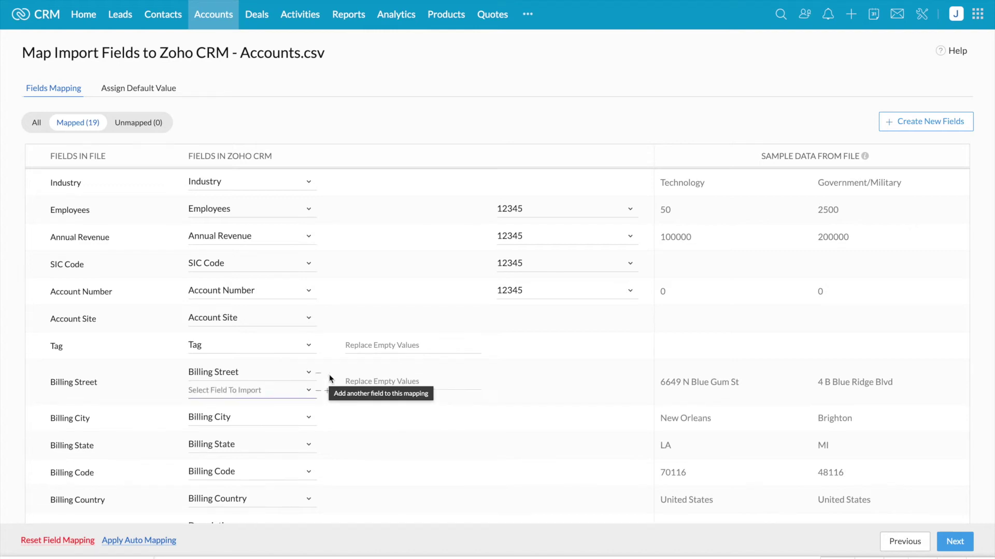
click(309, 392)
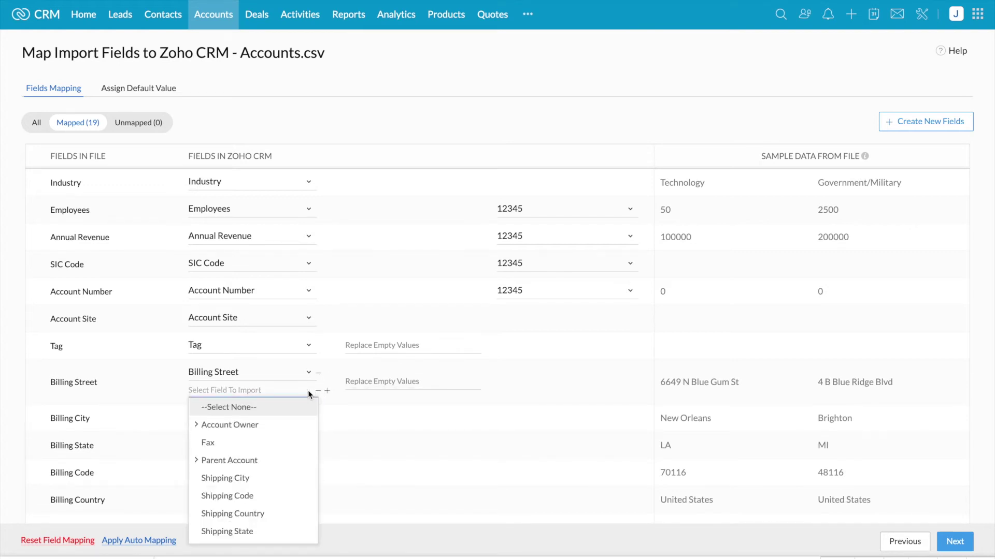
text(stree)
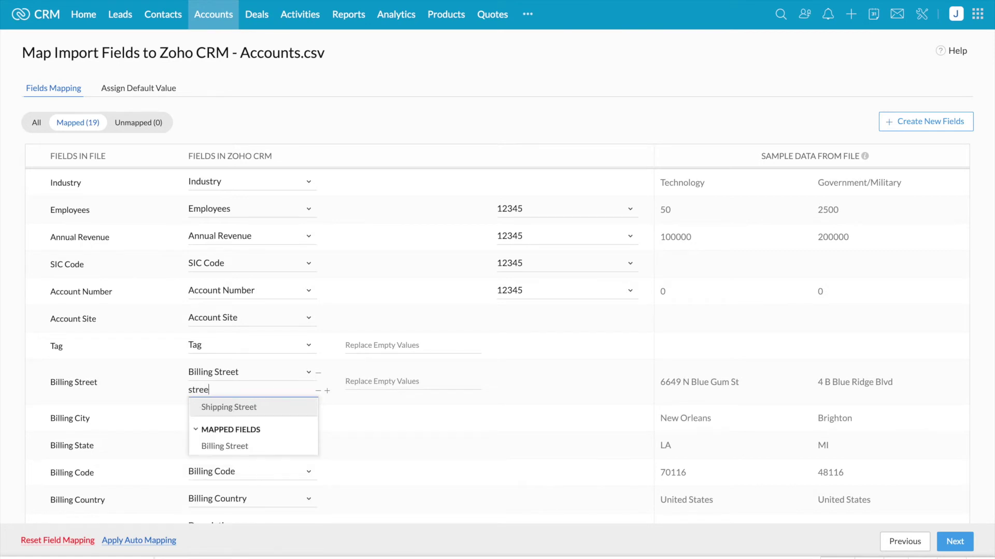
click(267, 409)
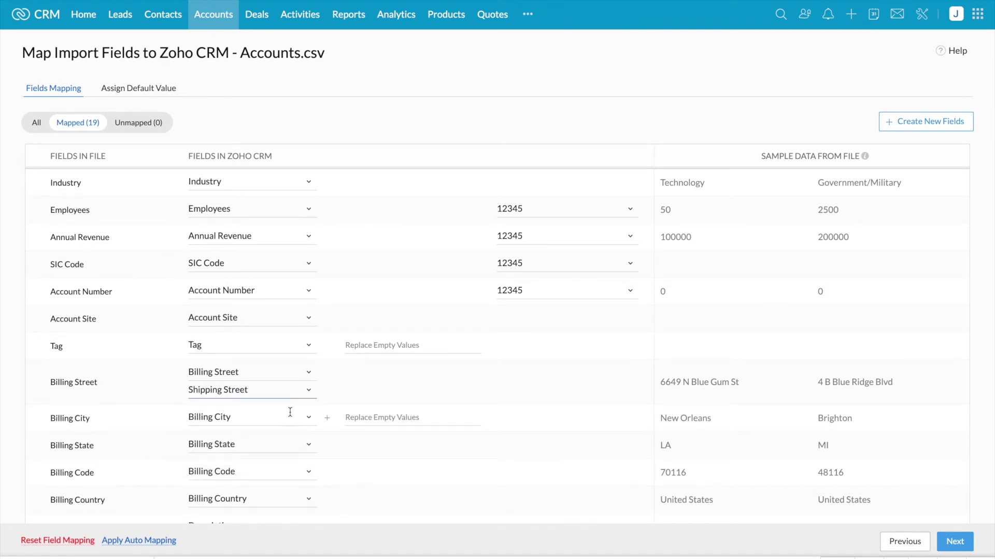
click(327, 419)
click(220, 435)
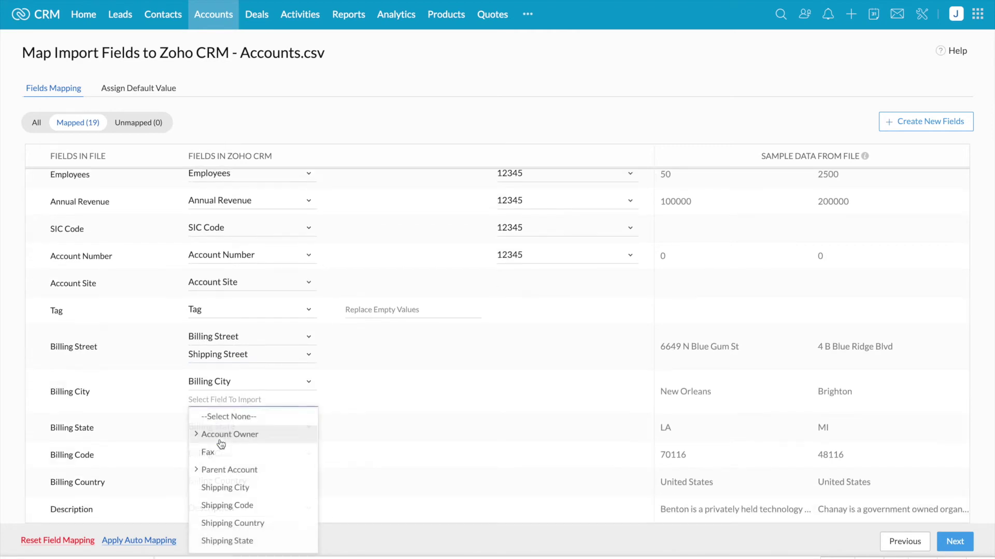
text(city)
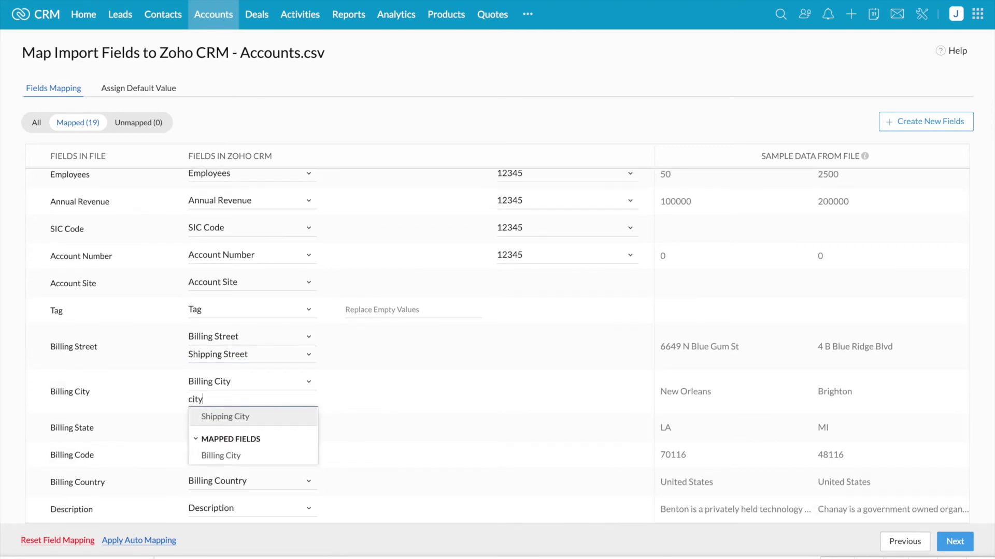
click(226, 418)
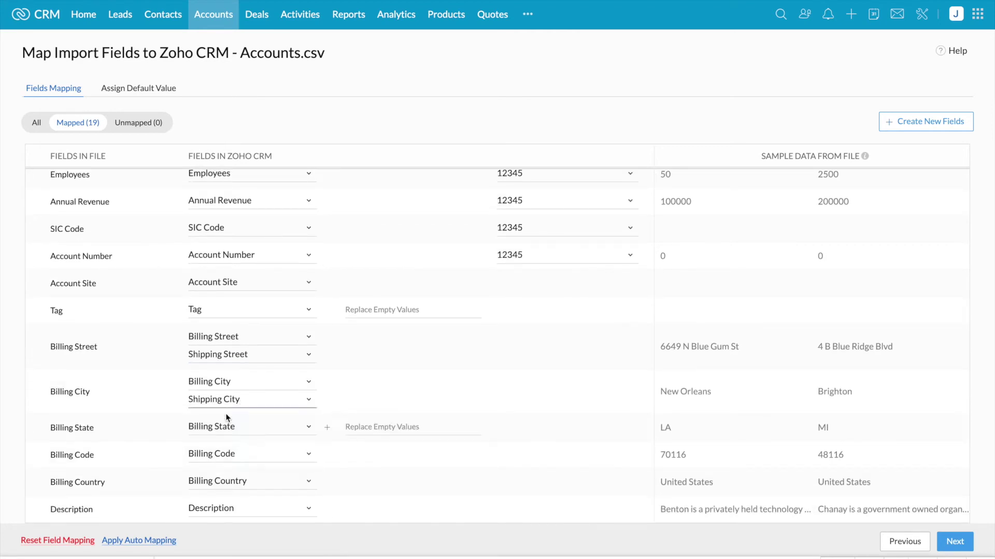
- Also map Billing State, Code and Country to Shipping State, Code and Country
click(327, 428)
click(249, 443)
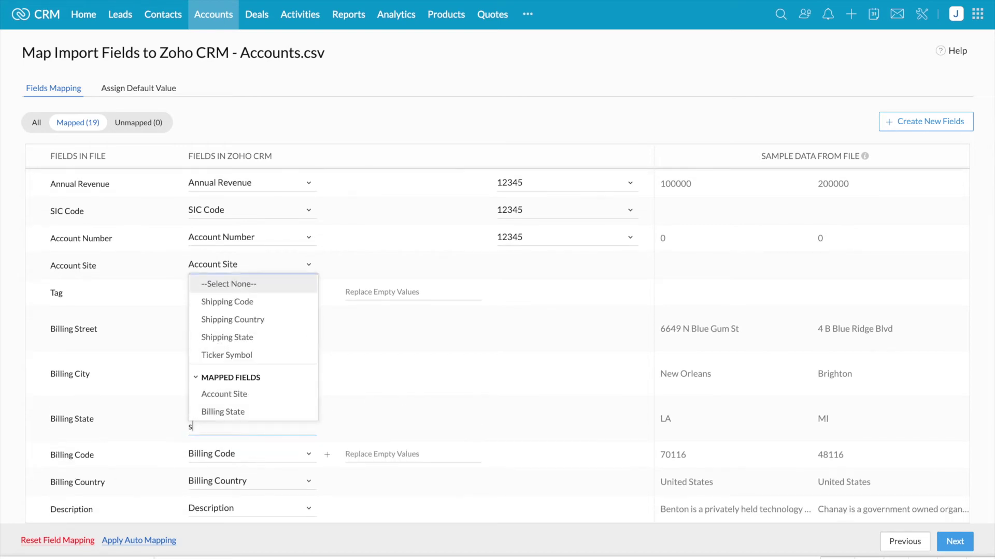
text(sta)
click(232, 448)
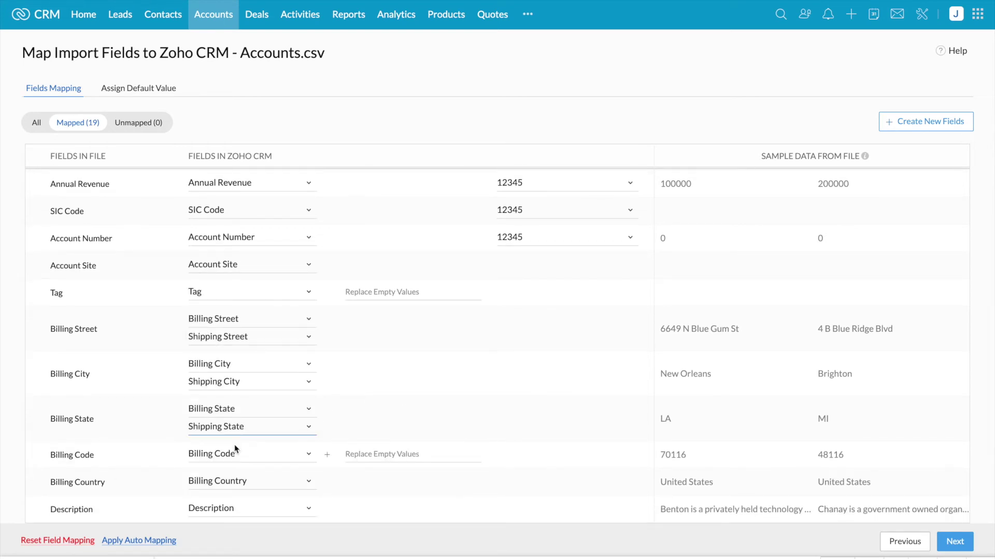
click(327, 454)
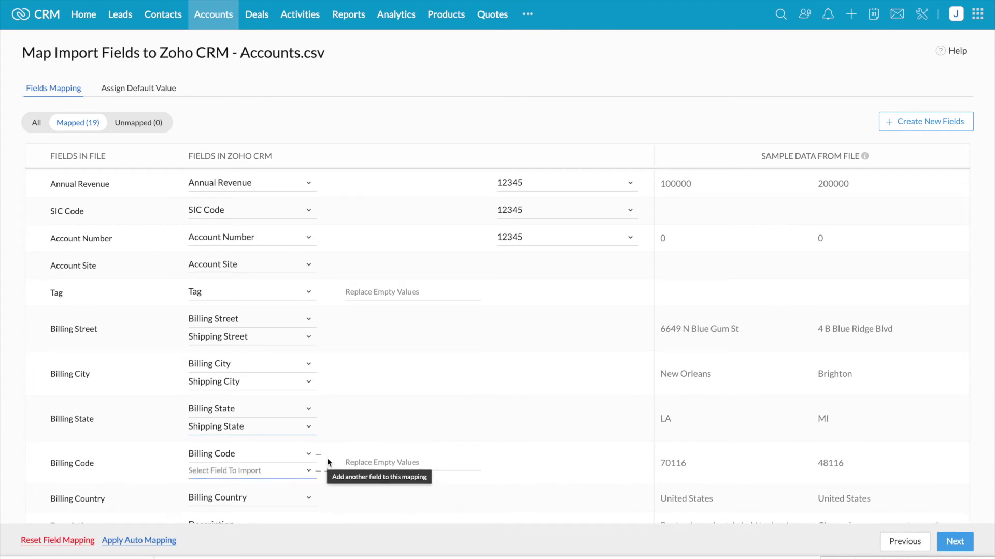
click(261, 471)
text(code)
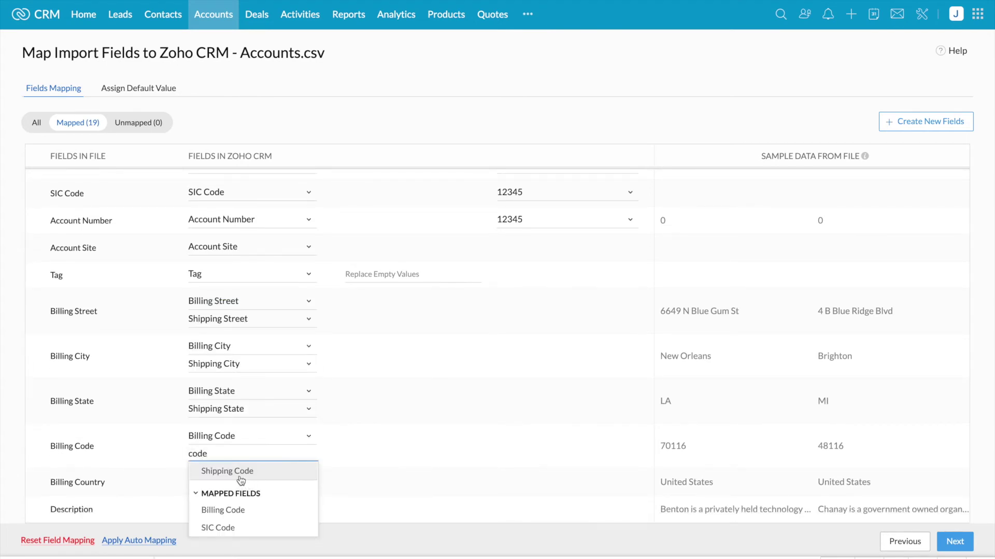
click(239, 474)
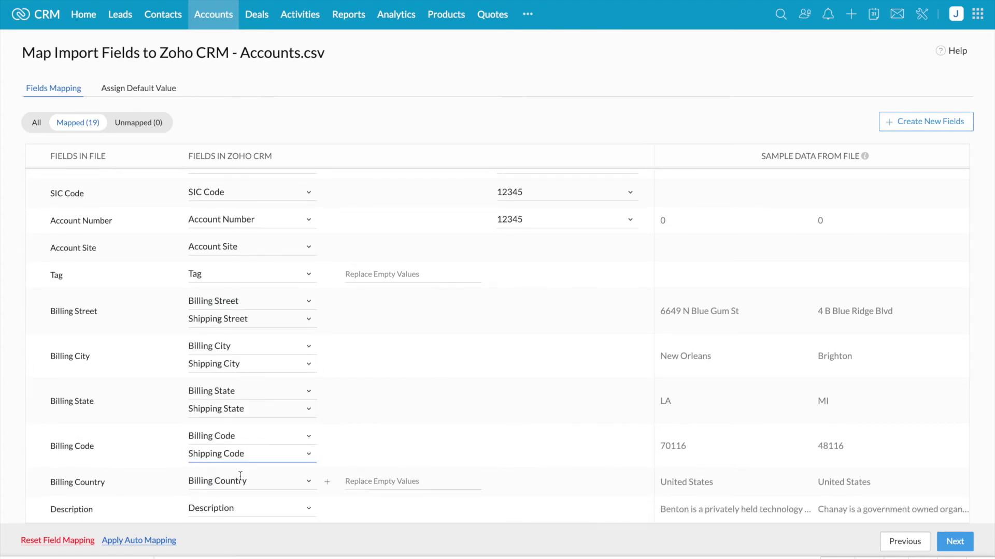
click(327, 482)
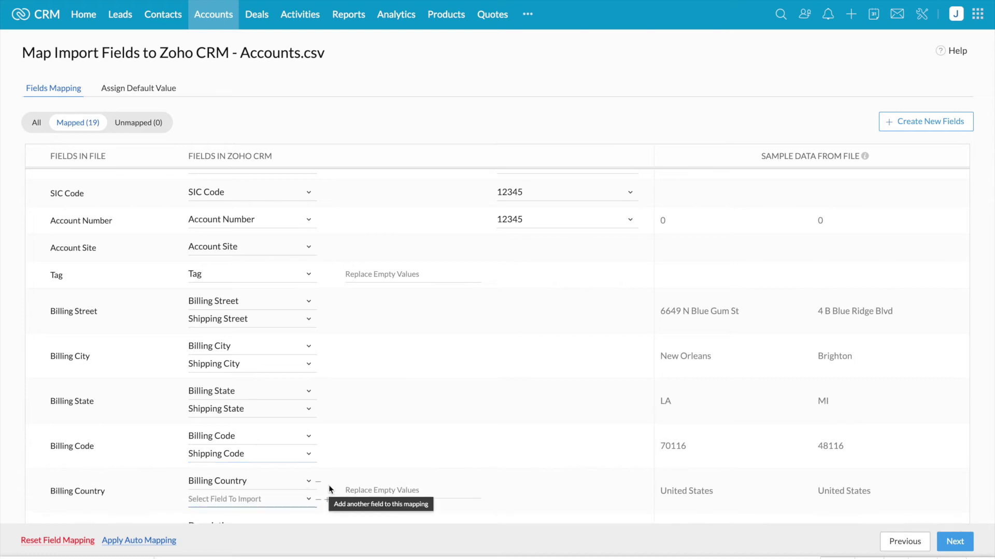
click(253, 500)
text(country)
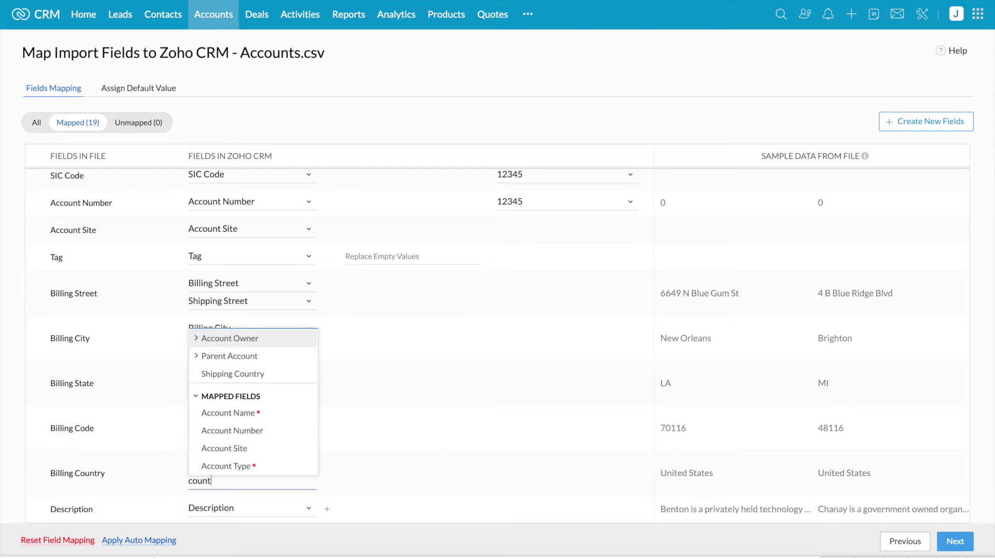
click(234, 500)
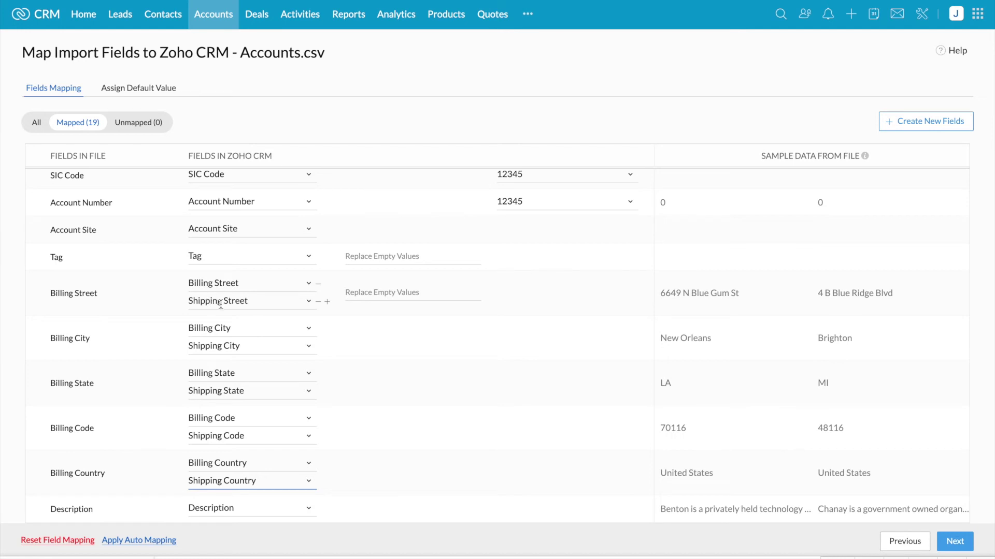
scroll(220, 303, up, 5)
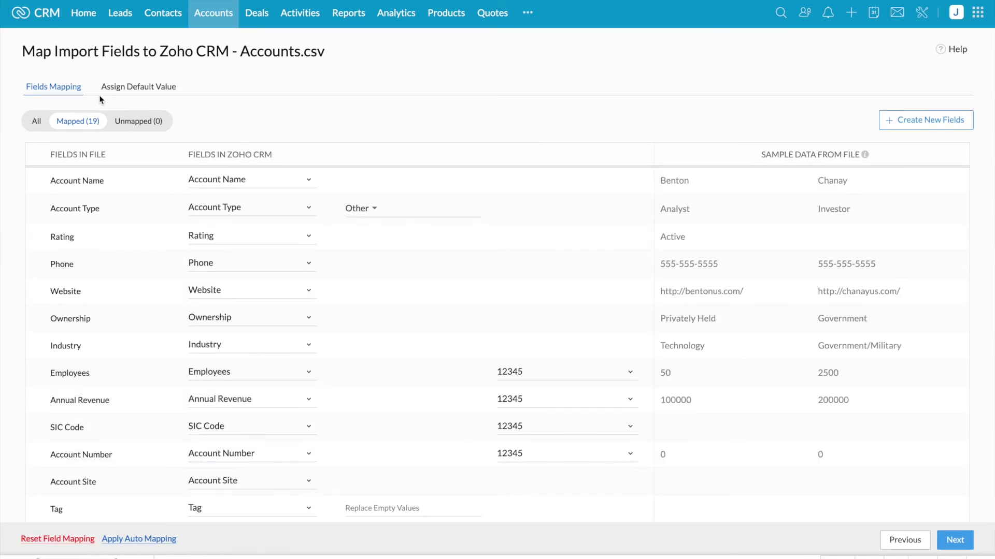
- Default Account Owner to the CEO user for imported accounts, then continue
click(137, 97)
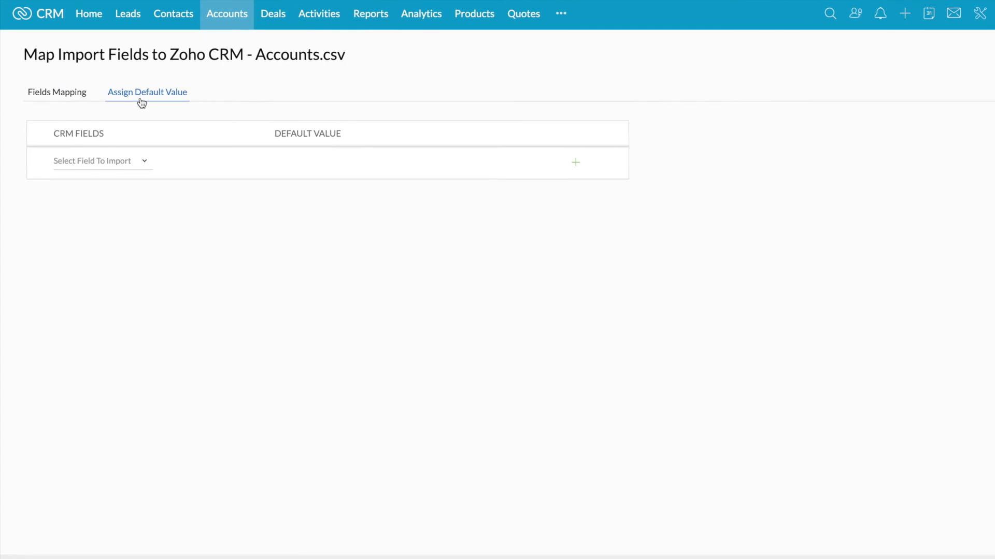
click(150, 168)
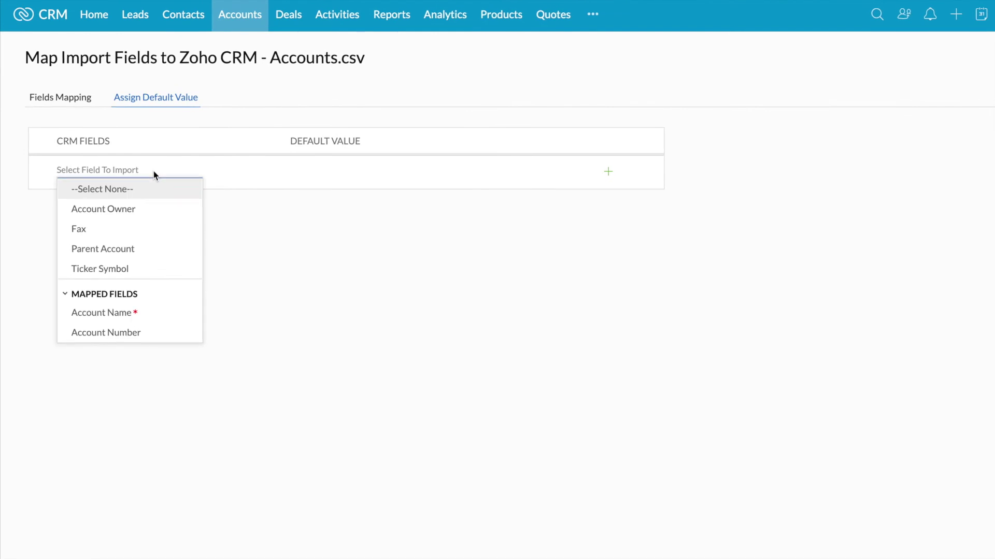
click(136, 210)
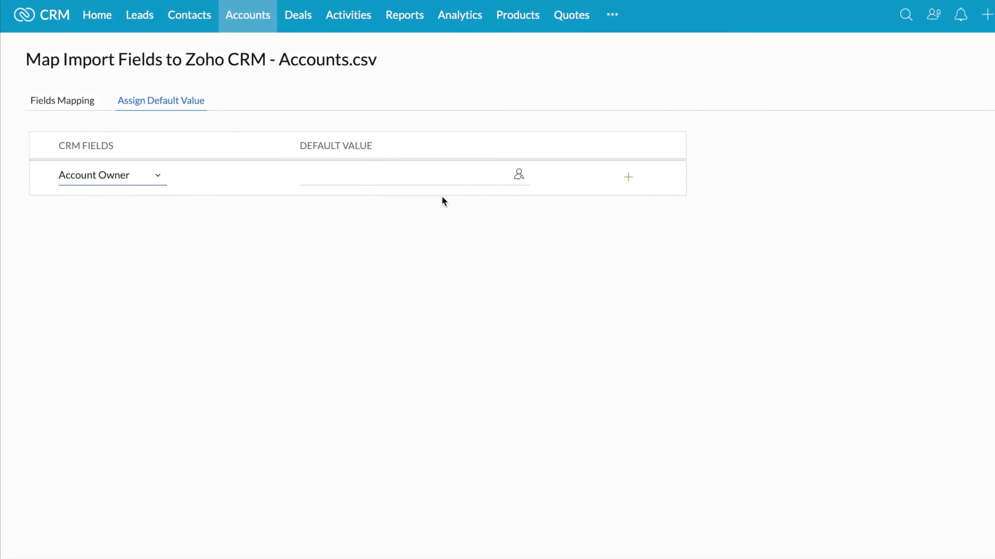
click(515, 173)
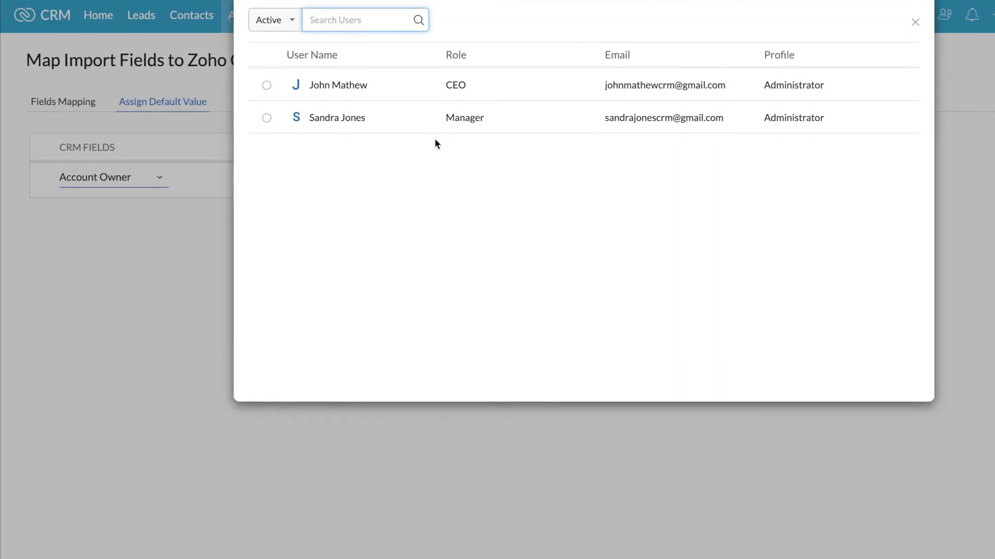
click(361, 93)
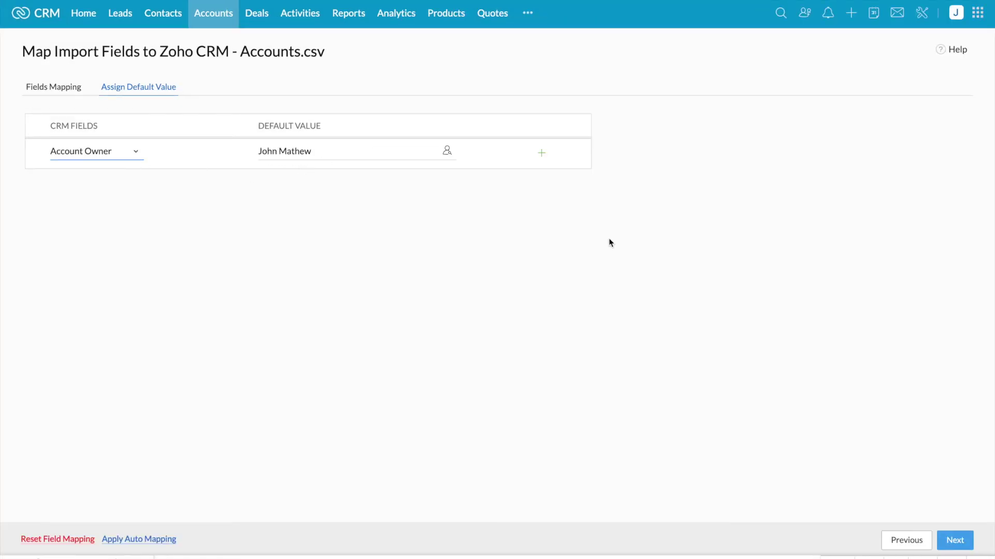
click(955, 540)
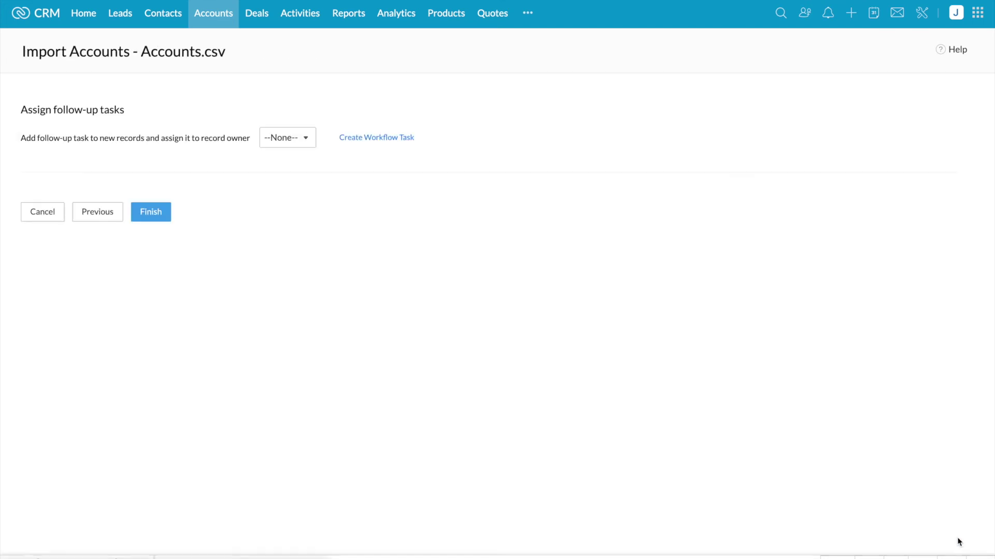
- Finish the Accounts.csv import from the follow-up tasks page
click(151, 222)
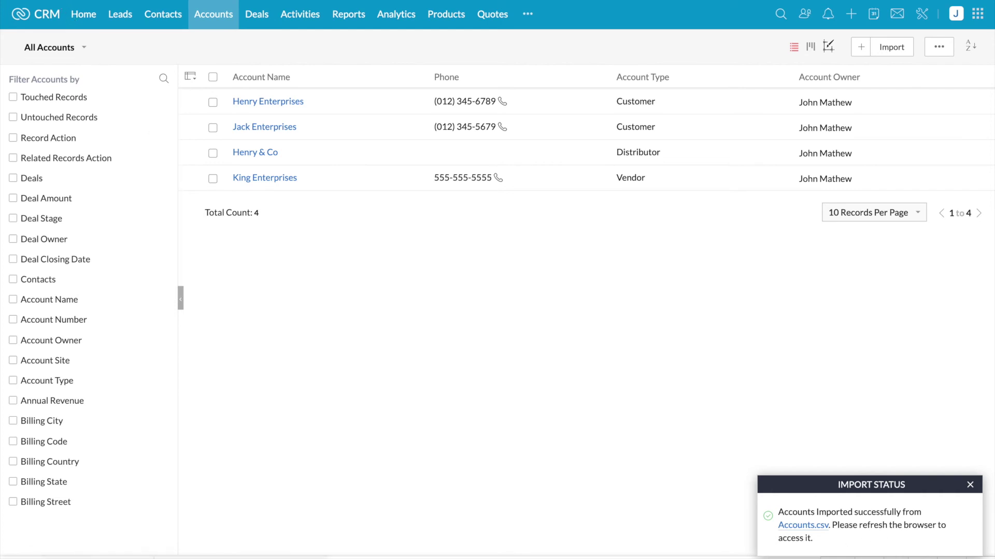
- Refresh to show 17 accounts and check Printing Dimensions' shipping address matches billing
key(F5)
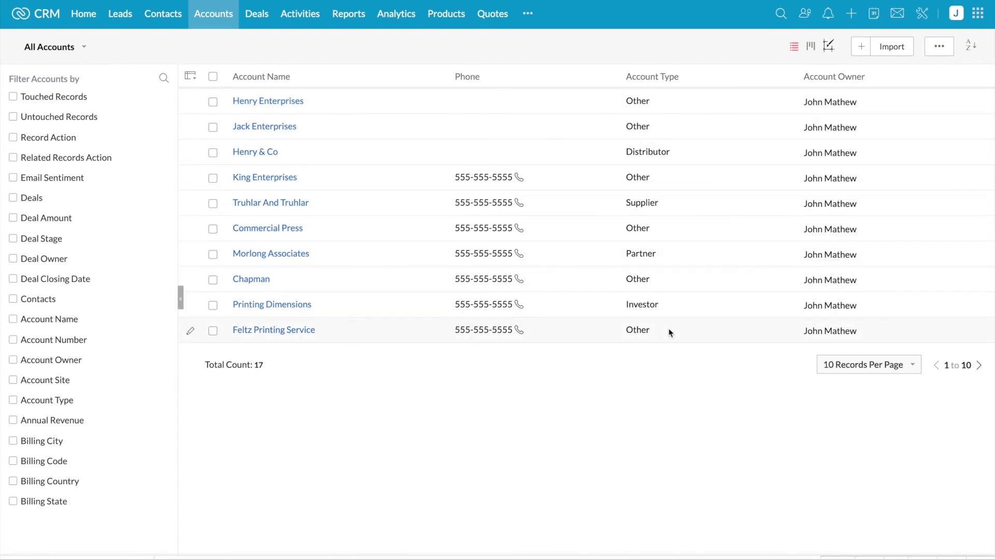
click(287, 310)
scroll(392, 414, down, 5)
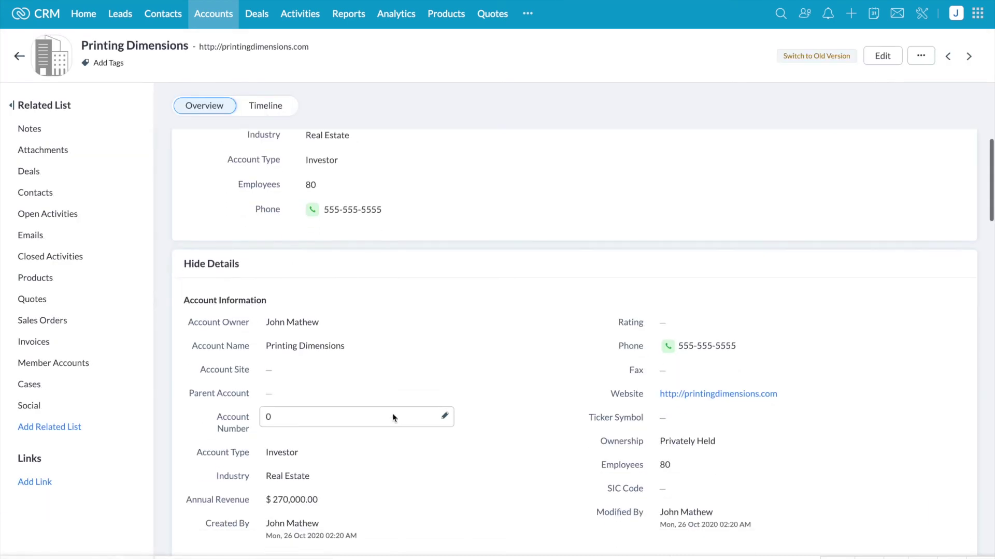
scroll(393, 417, down, 1)
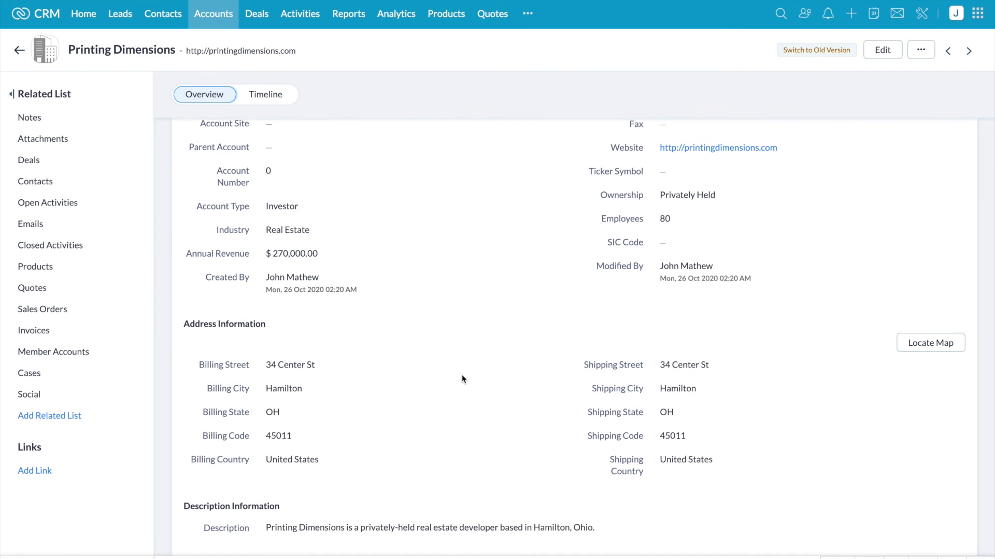